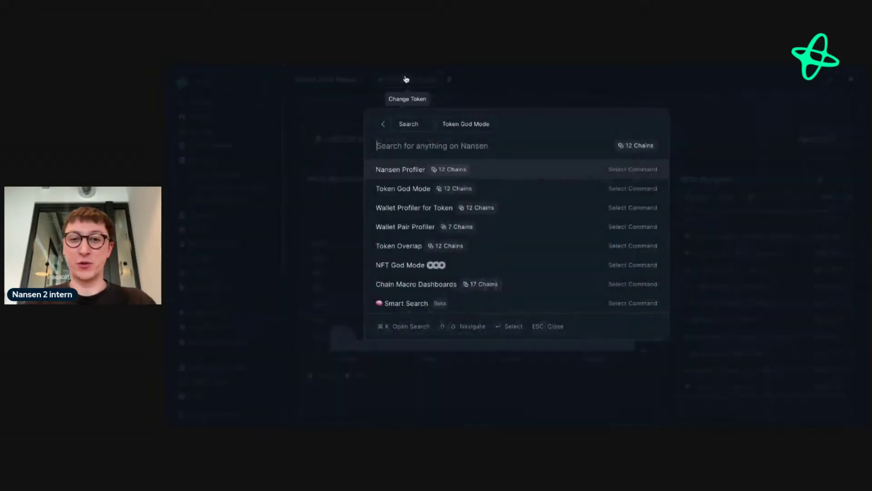
Step: Search for dmt and open the Dream Machine Token (DMT) on Arbitrum in Token God Mode
text(dmt)
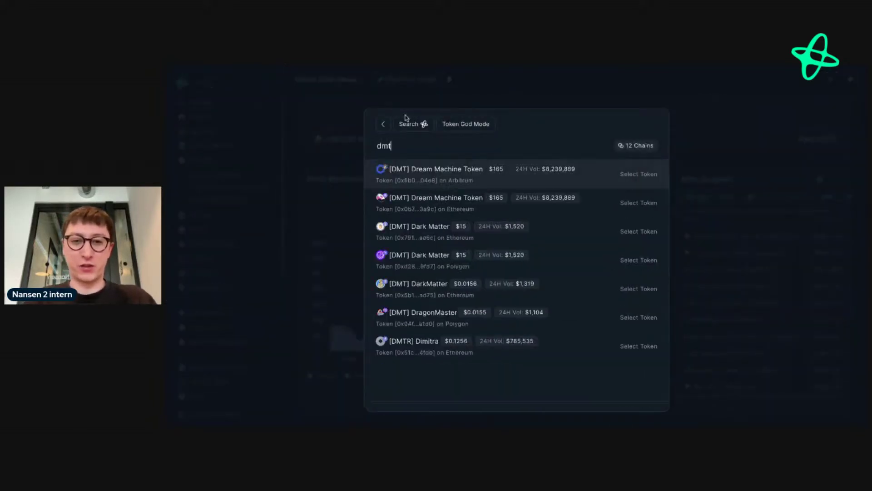
click(441, 175)
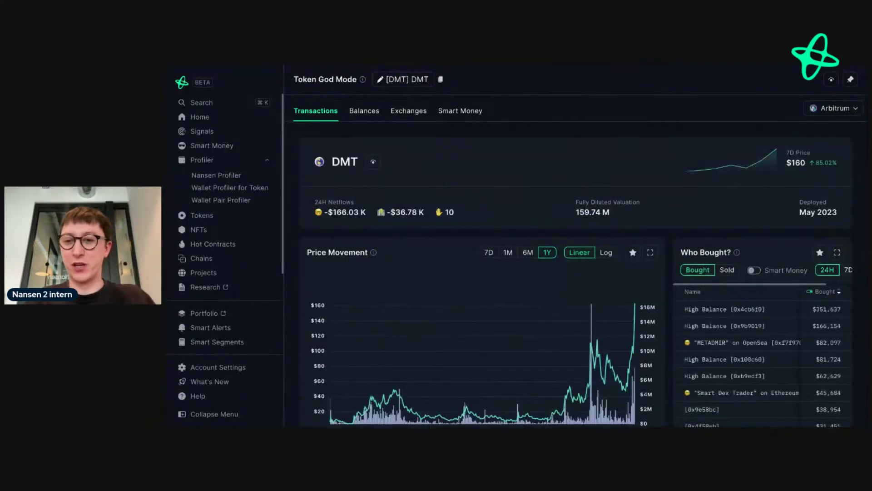
scroll(475, 226, down, 1)
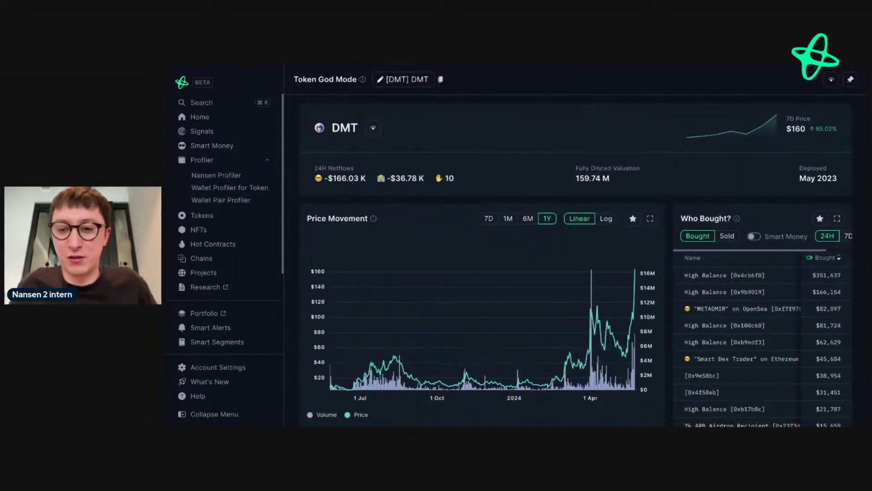
scroll(475, 226, up, 1)
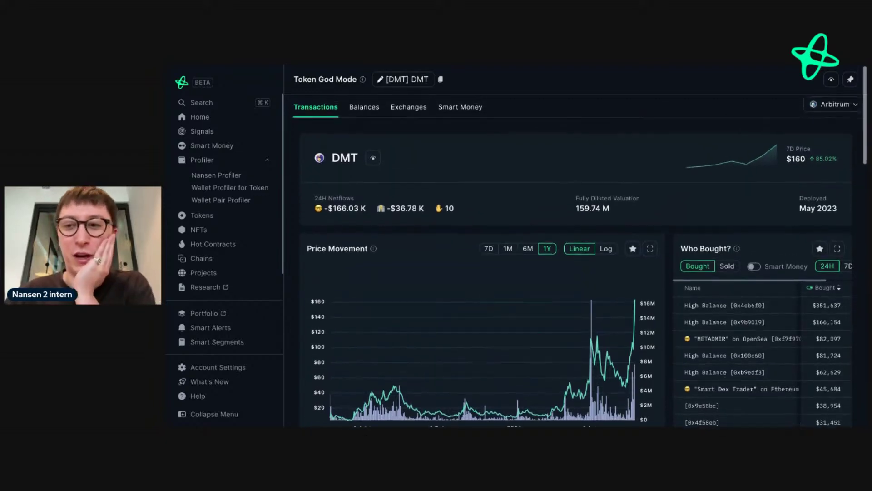
scroll(475, 225, down, 1)
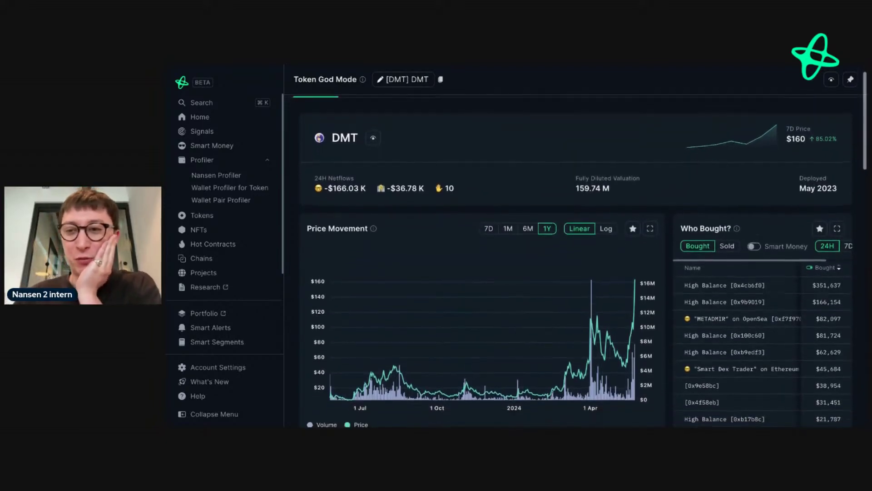
scroll(475, 225, up, 1)
scroll(475, 226, down, 2)
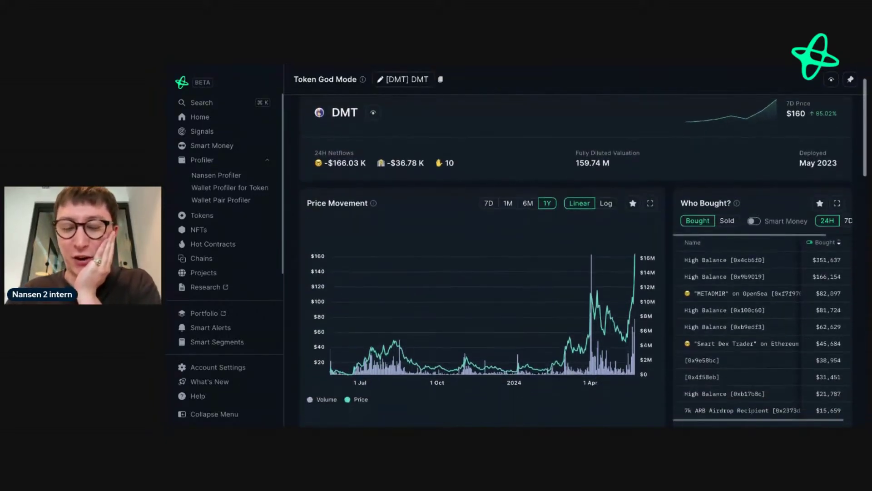
scroll(475, 226, up, 1)
scroll(475, 225, up, 1)
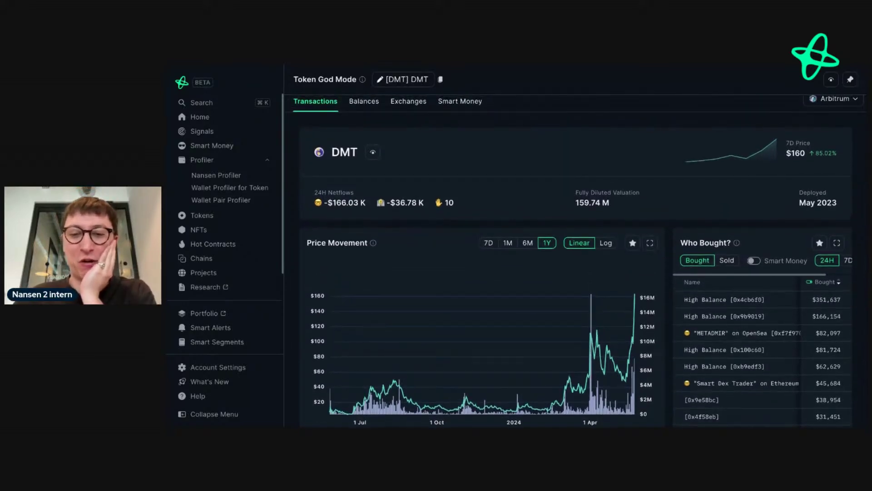
scroll(575, 254, down, 1)
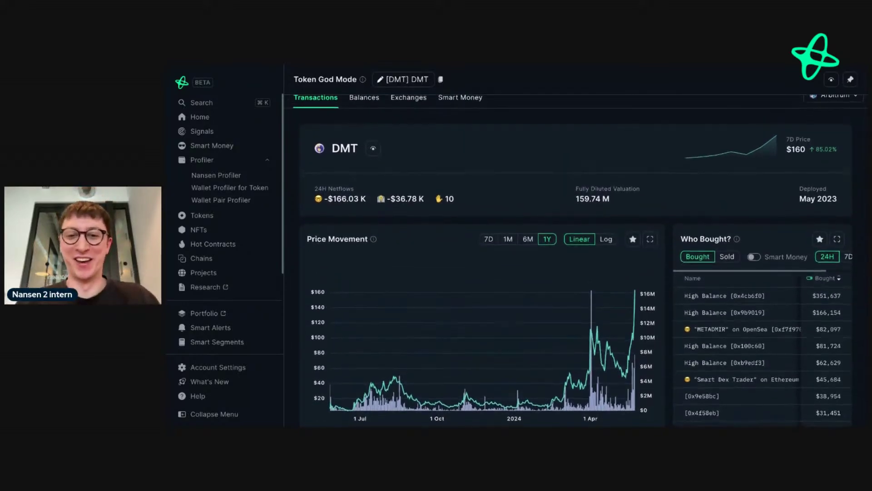
scroll(631, 345, down, 2)
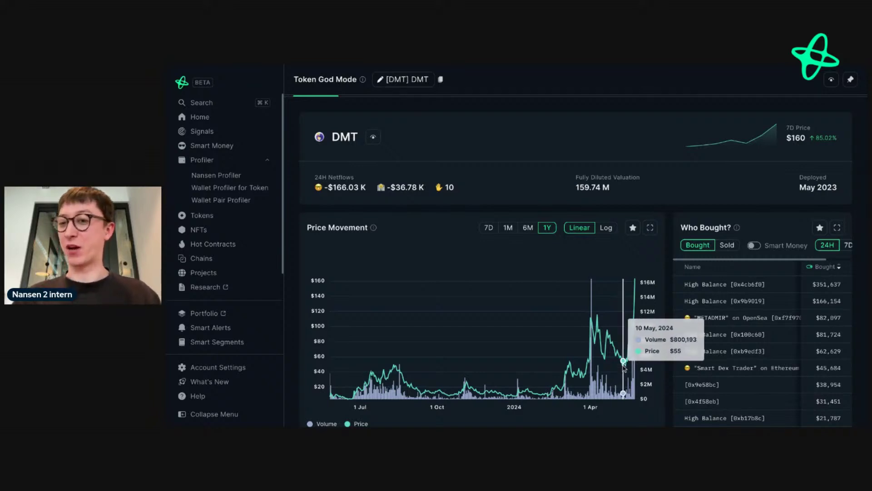
scroll(725, 212, down, 1)
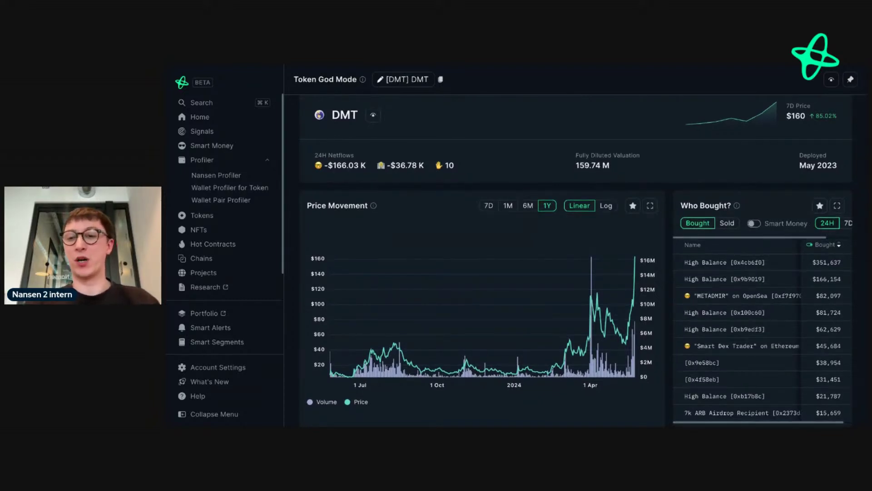
scroll(763, 222, right, 2)
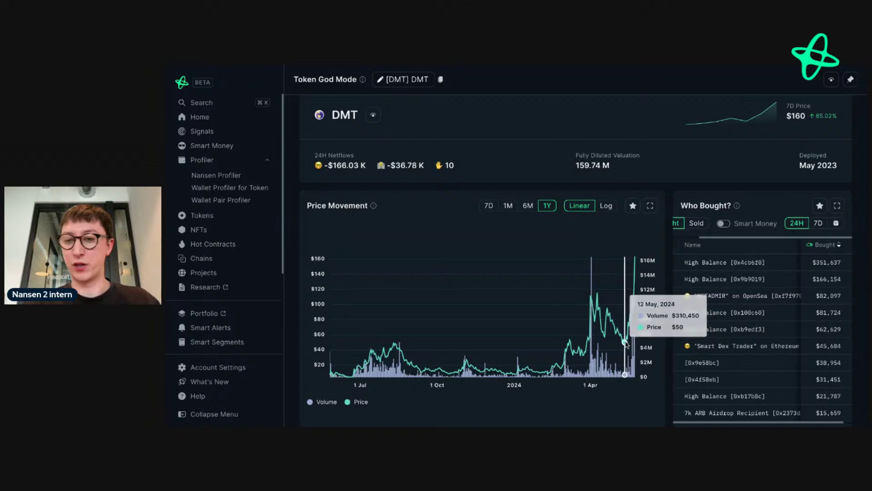
Step: Set the Who Bought? custom date range to May 9 – May 12, 2024 and save it
click(836, 223)
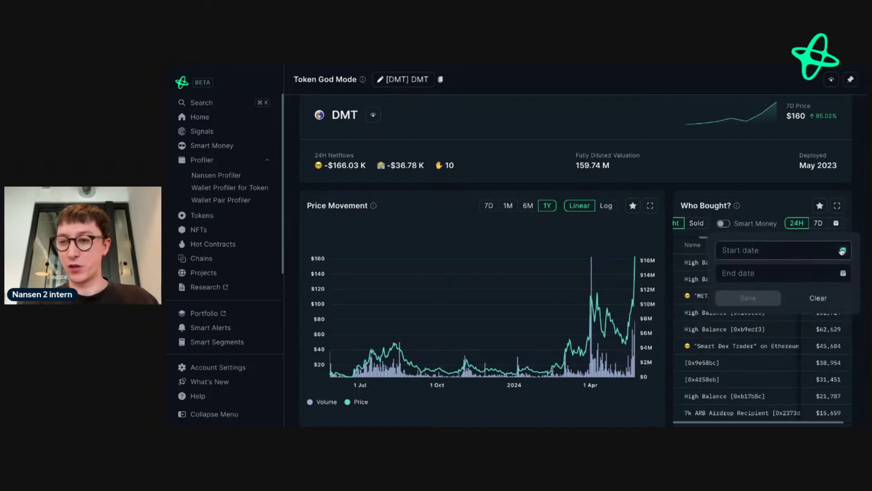
click(842, 251)
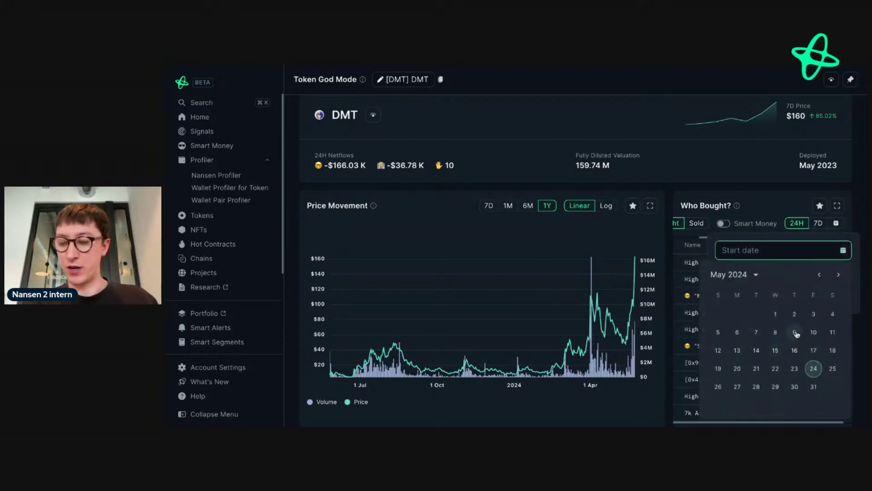
click(795, 333)
click(841, 272)
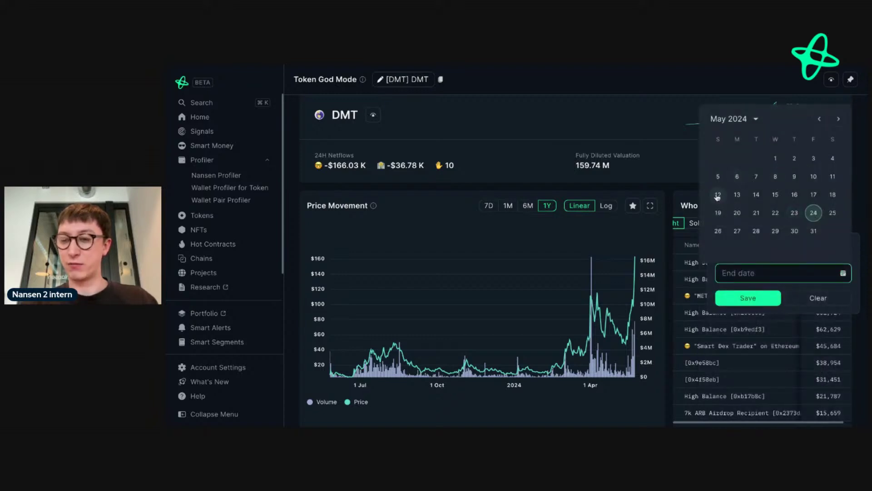
click(718, 194)
click(746, 297)
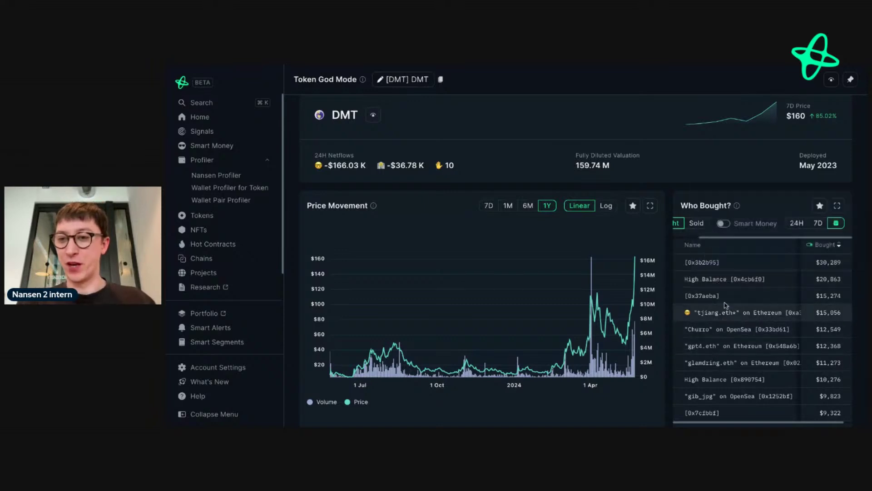
mouse_move(706, 280)
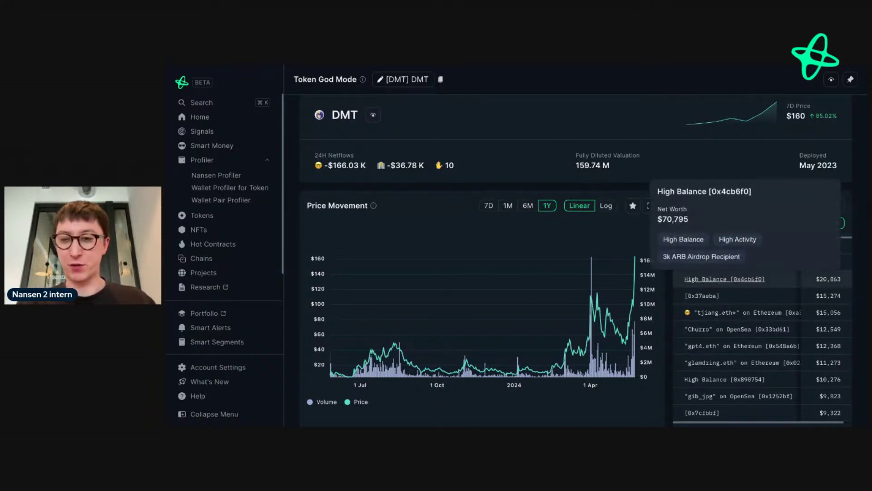
mouse_move(712, 317)
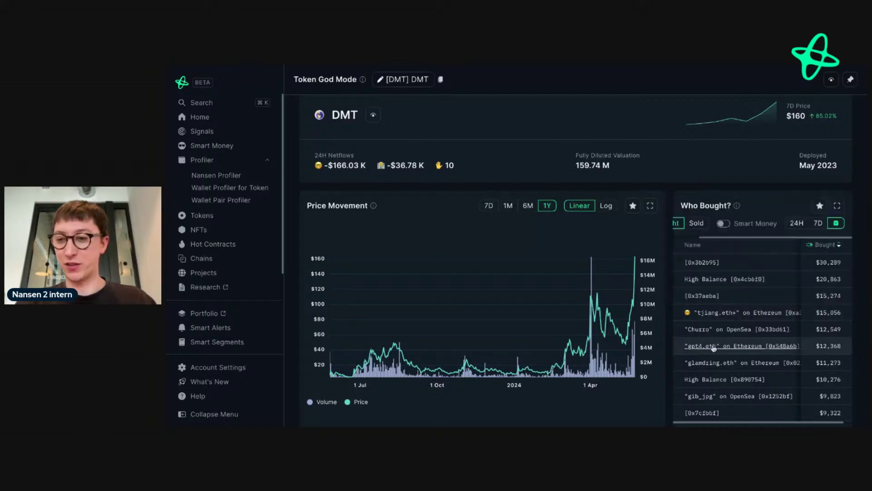
mouse_move(713, 347)
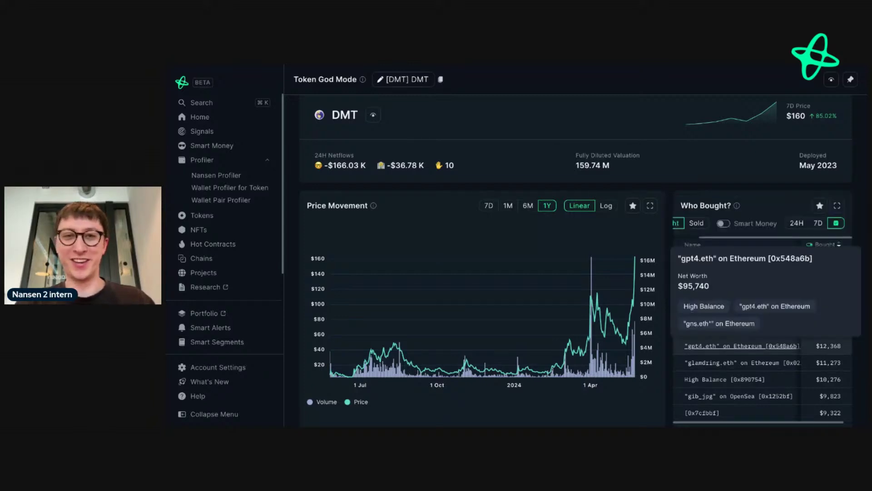
Step: Open the gpt4.eth buyer's profile and switch its chain view to All Chains, then back to Arbitrum
click(714, 346)
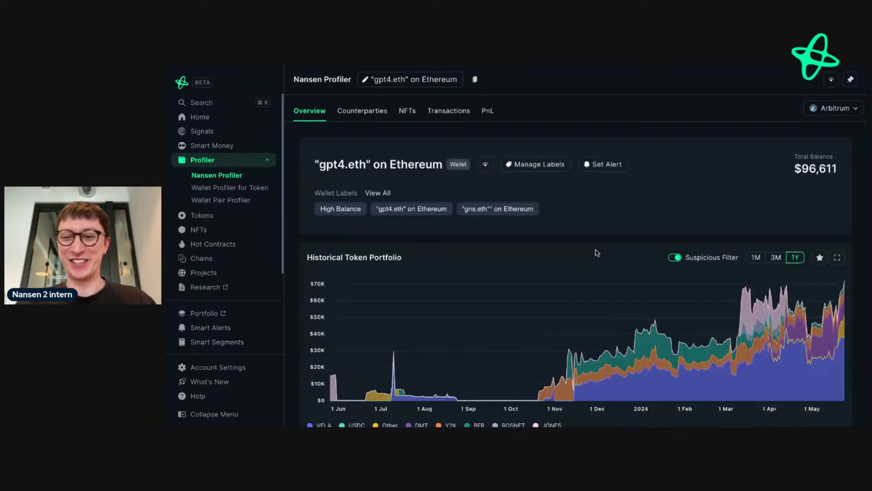
click(821, 113)
click(823, 129)
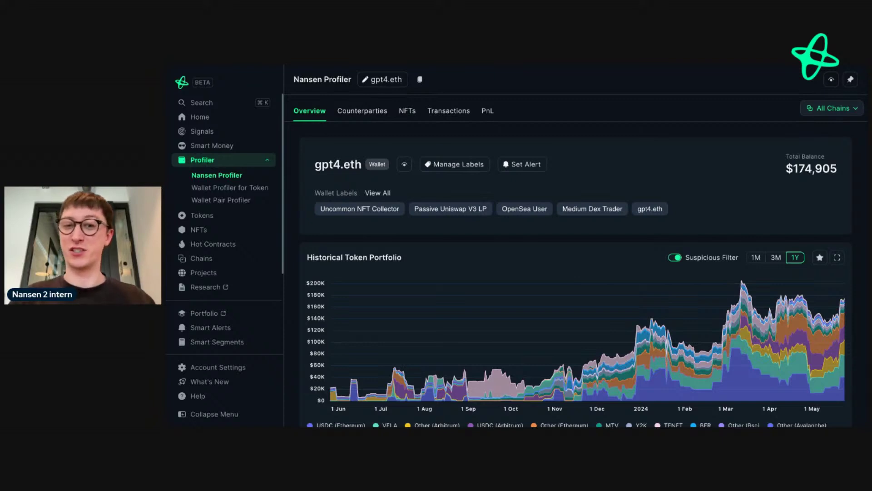
click(826, 109)
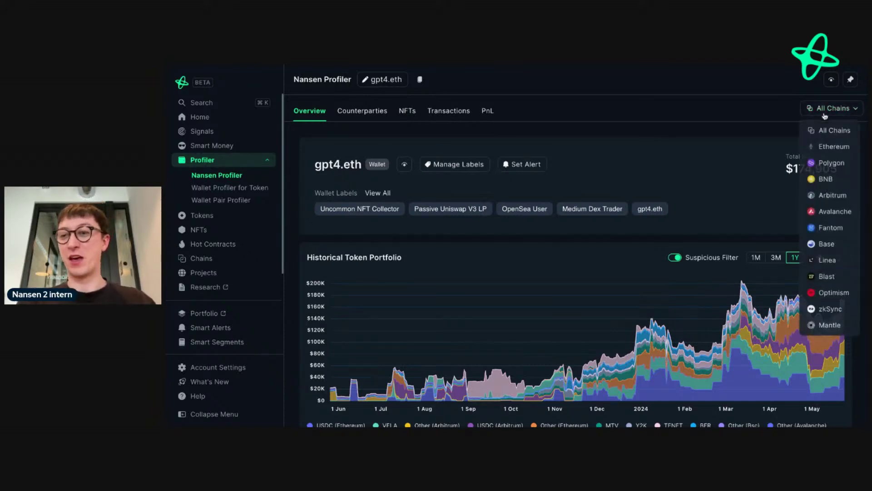
click(824, 196)
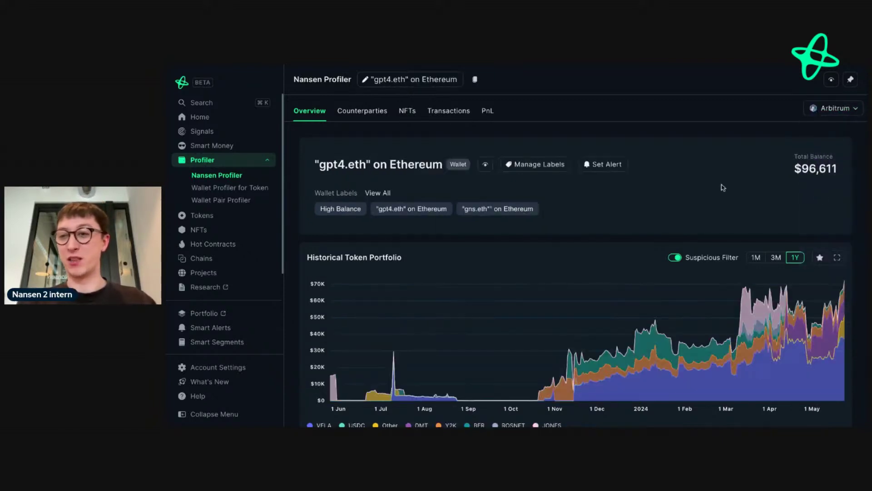
Step: Scroll down past the wallet's trade highlights to its Token Balances
scroll(723, 187, down, 3)
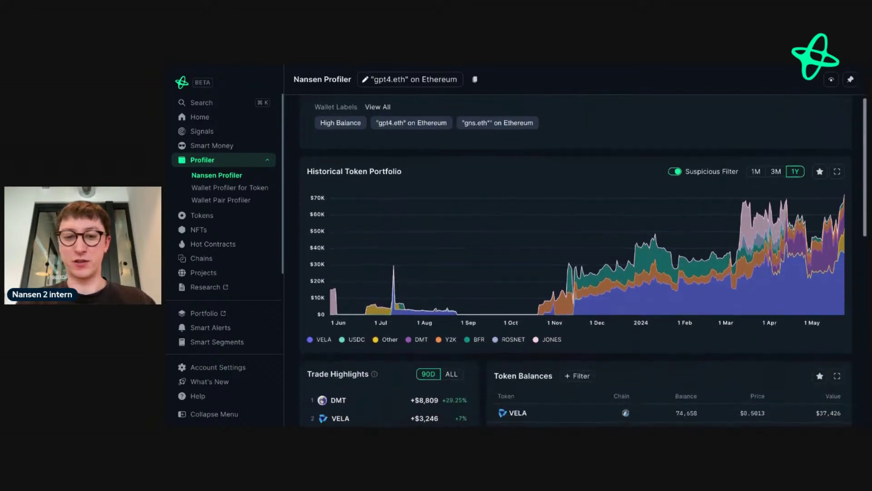
scroll(677, 182, down, 1)
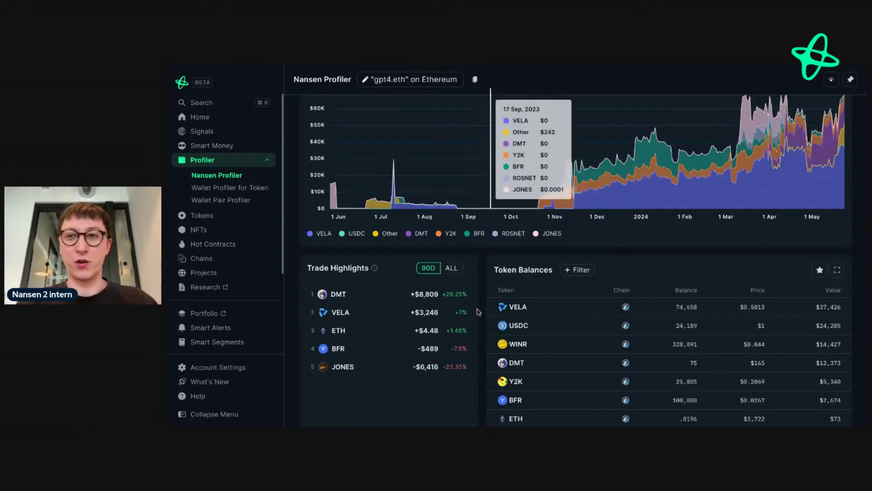
scroll(484, 339, down, 1)
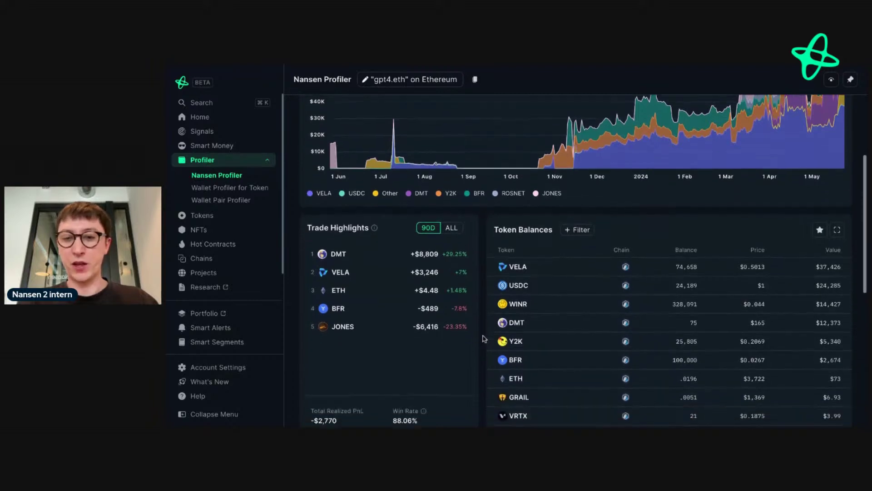
Step: Open gpt4.eth's DMT holding in Wallet Profiler for Token and review its Balance Over Time chart
click(510, 315)
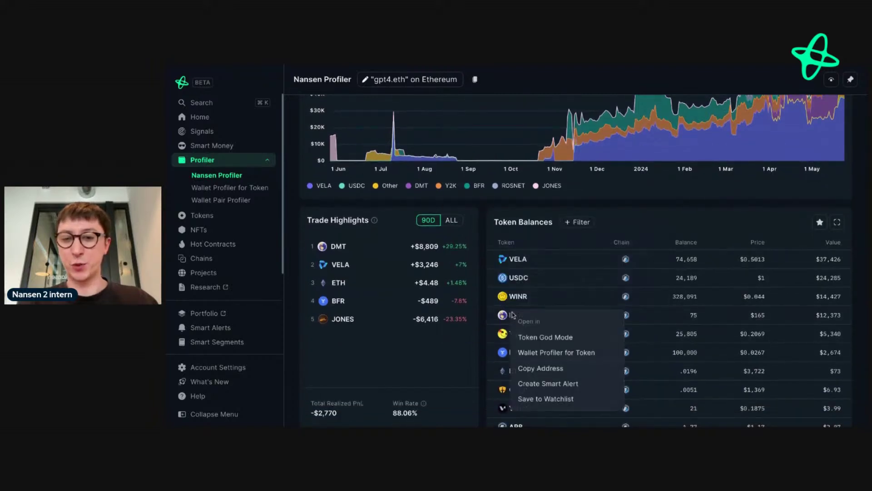
click(533, 354)
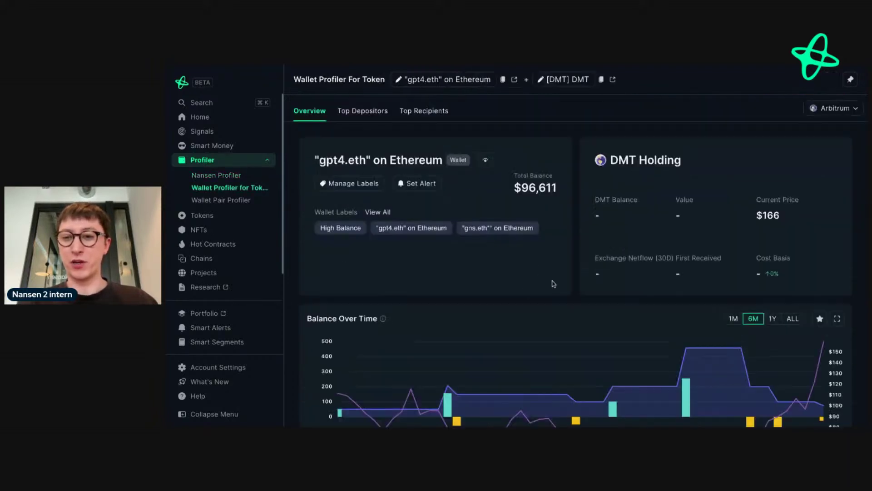
scroll(553, 293, down, 1)
scroll(553, 294, down, 2)
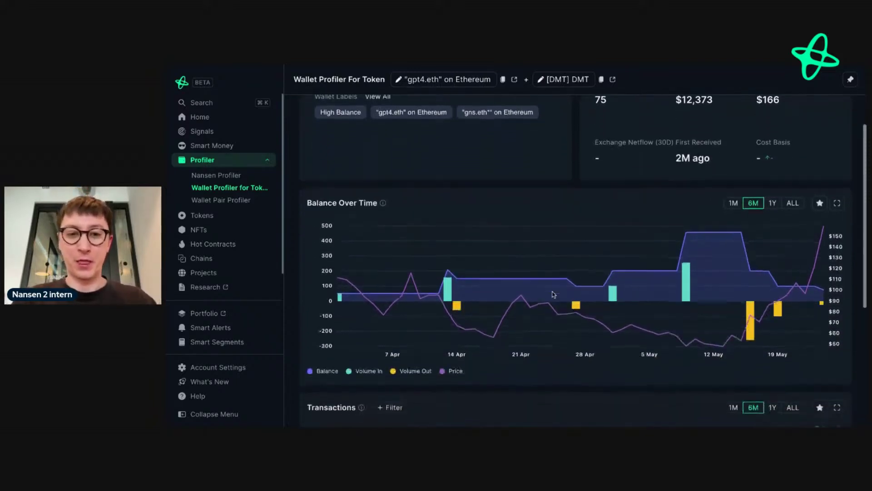
mouse_move(402, 293)
scroll(469, 300, down, 3)
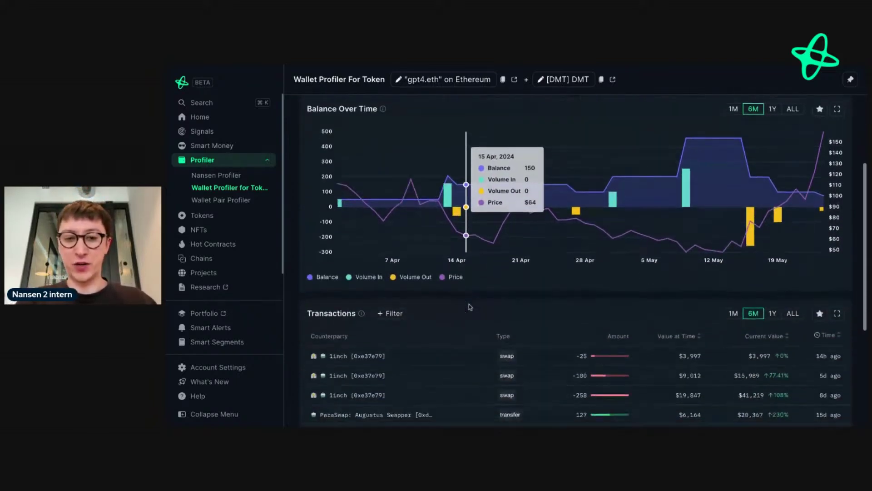
scroll(470, 304, up, 3)
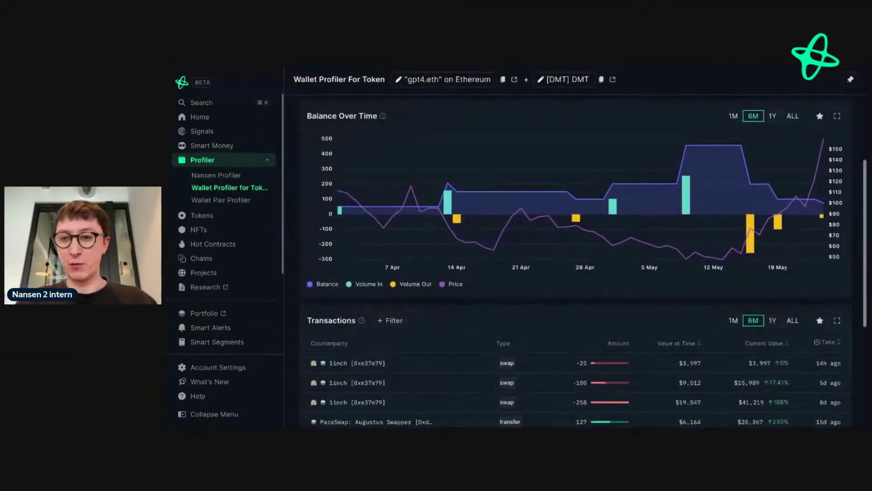
mouse_move(456, 254)
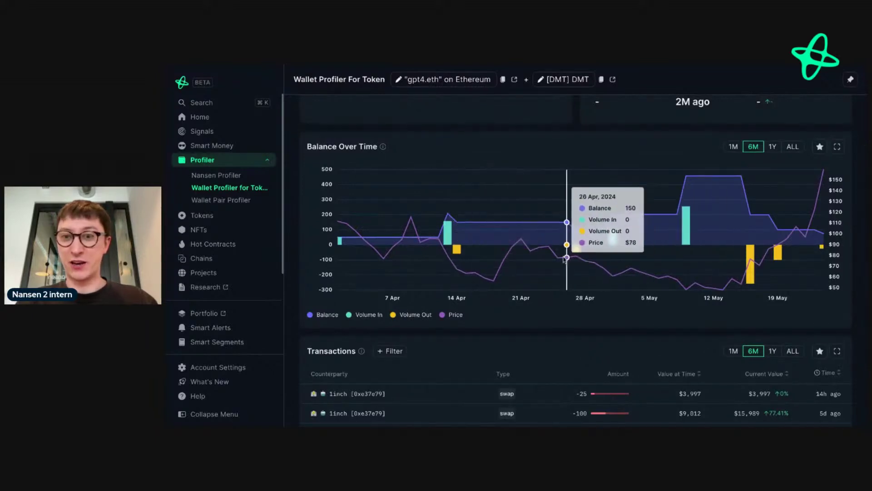
scroll(674, 262, up, 1)
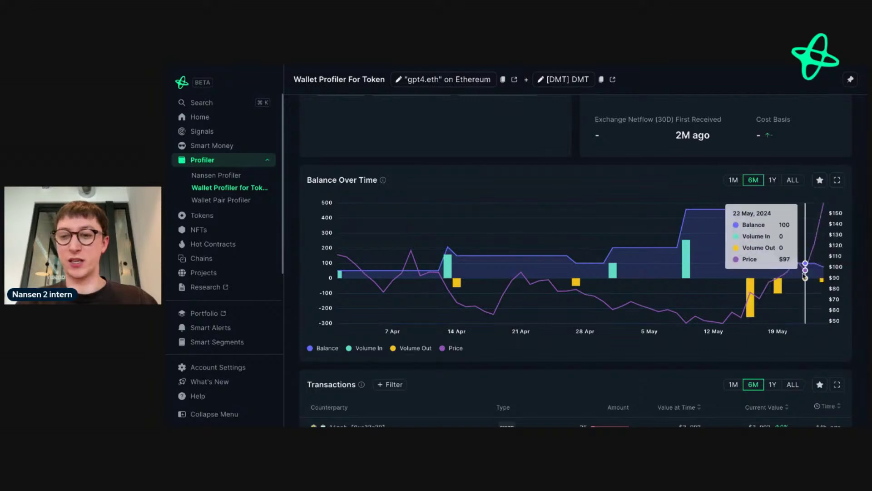
scroll(676, 309, up, 5)
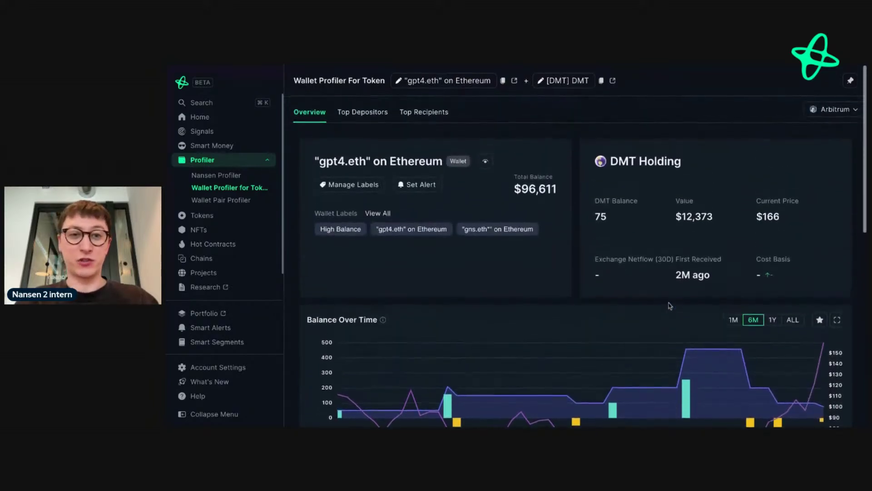
Step: Open gpt4.eth's PnL tab and switch the Trade Performance table to unrealized gains
click(427, 164)
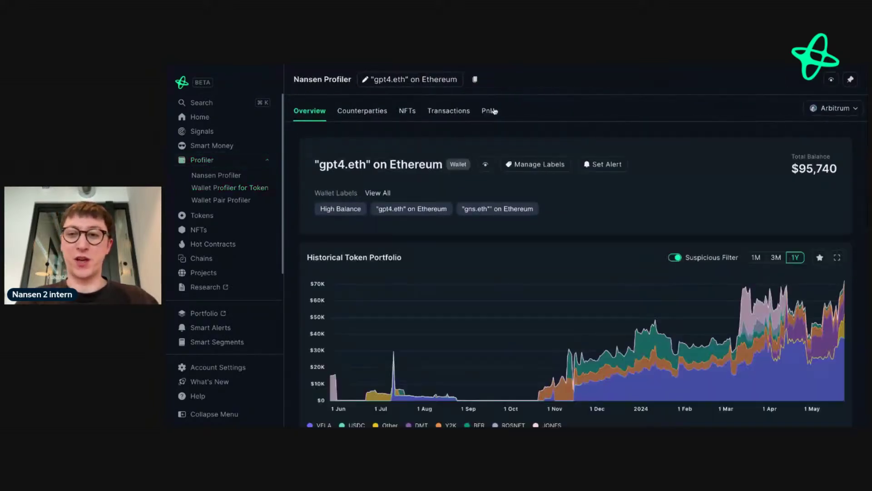
click(494, 111)
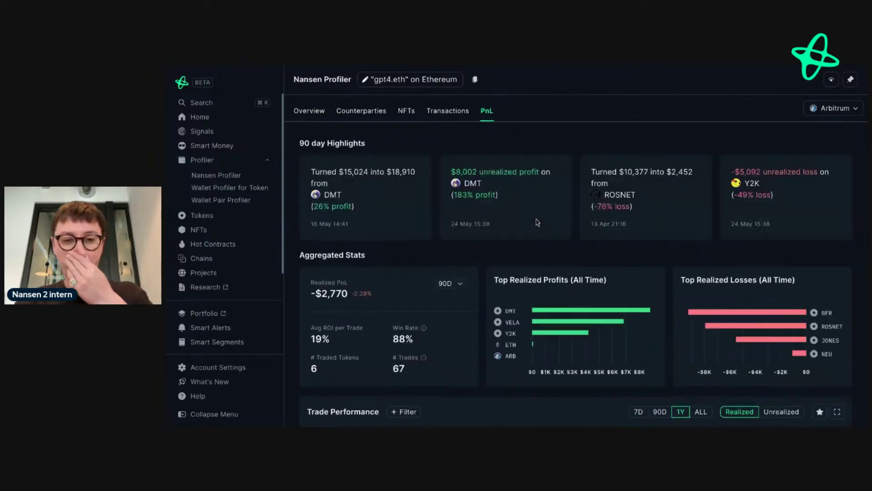
scroll(431, 350, down, 2)
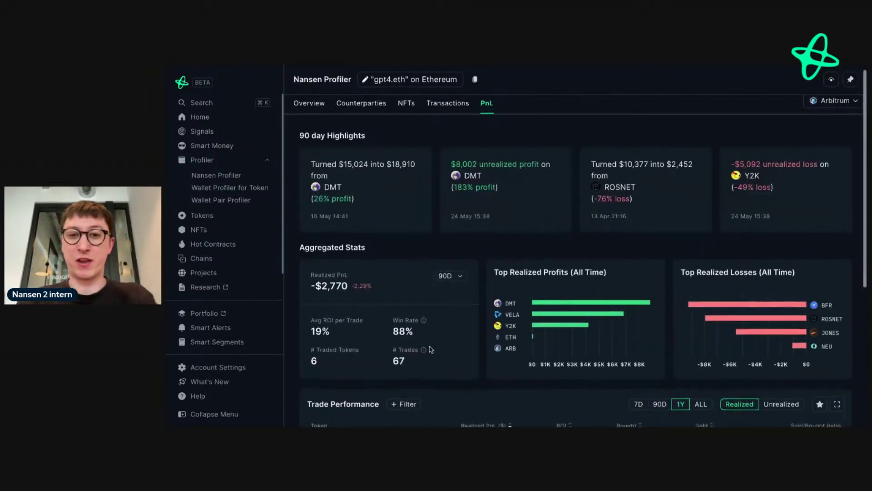
scroll(472, 204, down, 6)
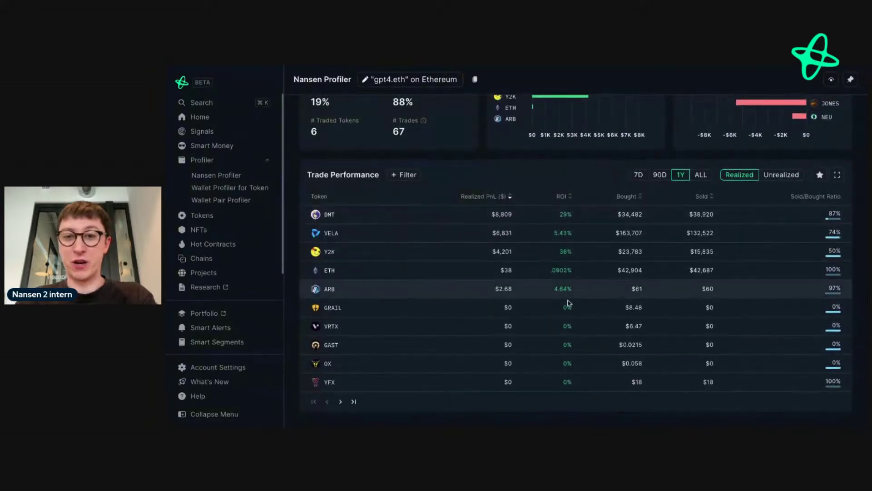
click(790, 176)
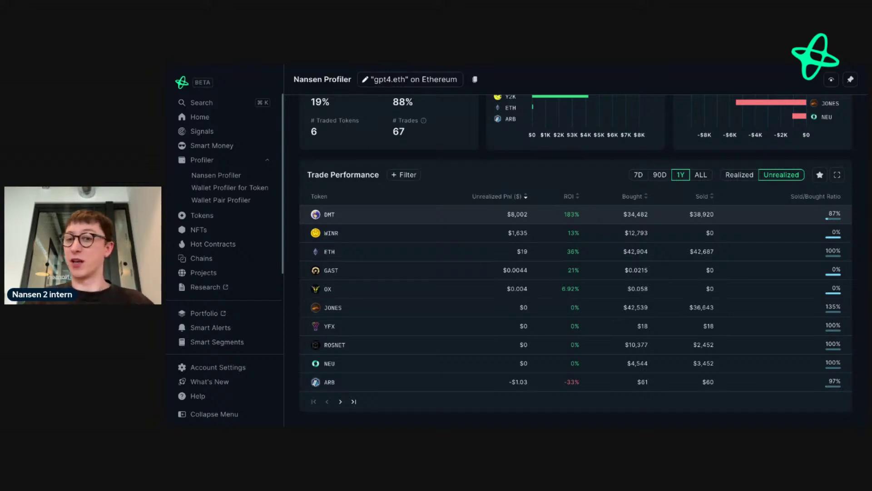
scroll(584, 261, up, 5)
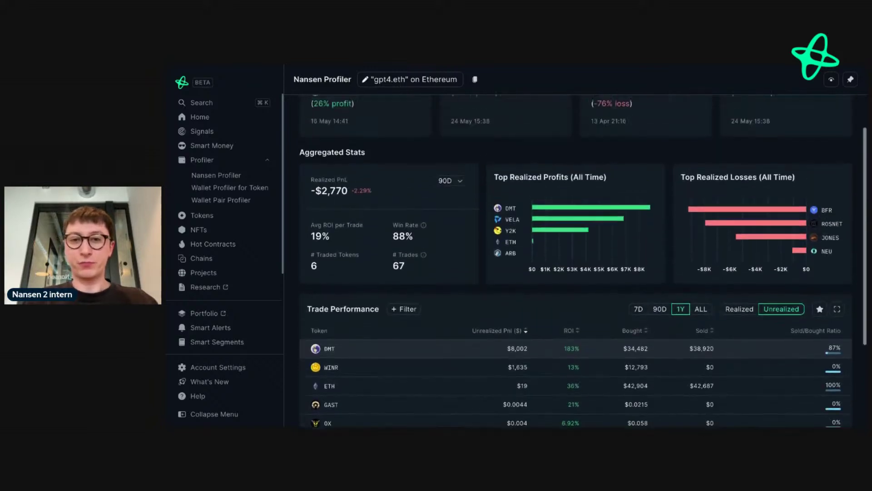
scroll(820, 134, up, 2)
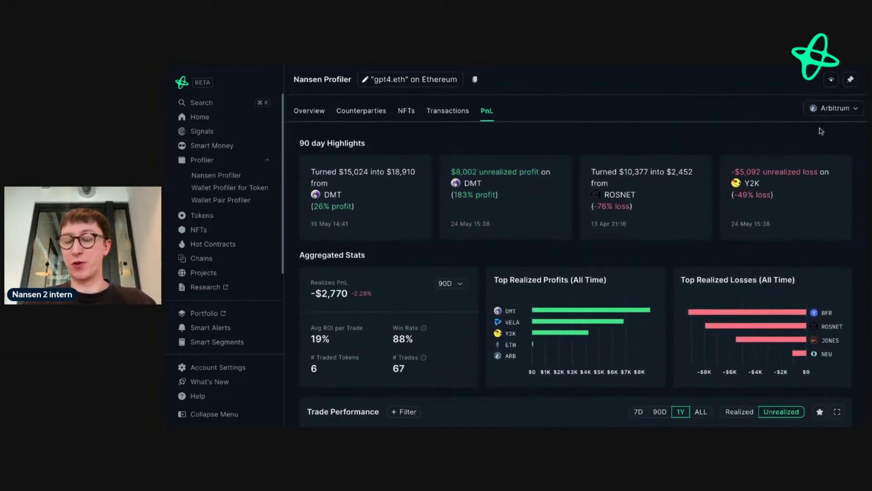
Step: Switch the PnL view to All Chains and list unrealized gains across every chain
click(819, 134)
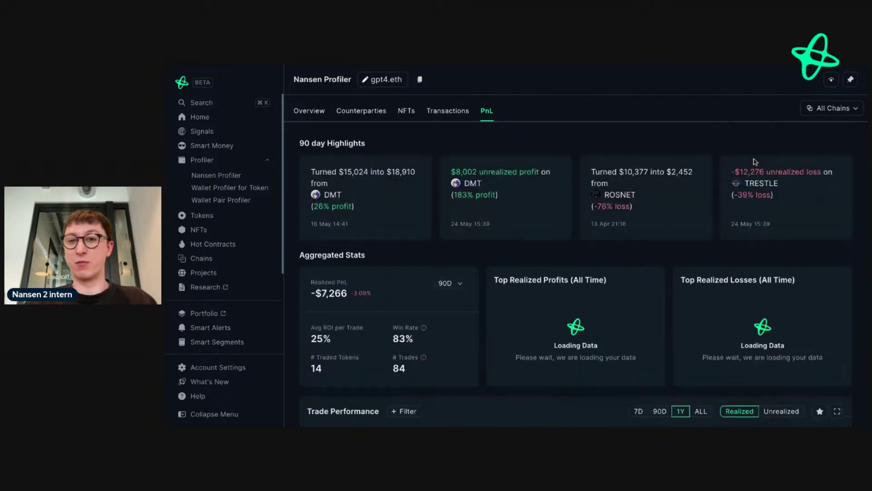
scroll(584, 258, down, 4)
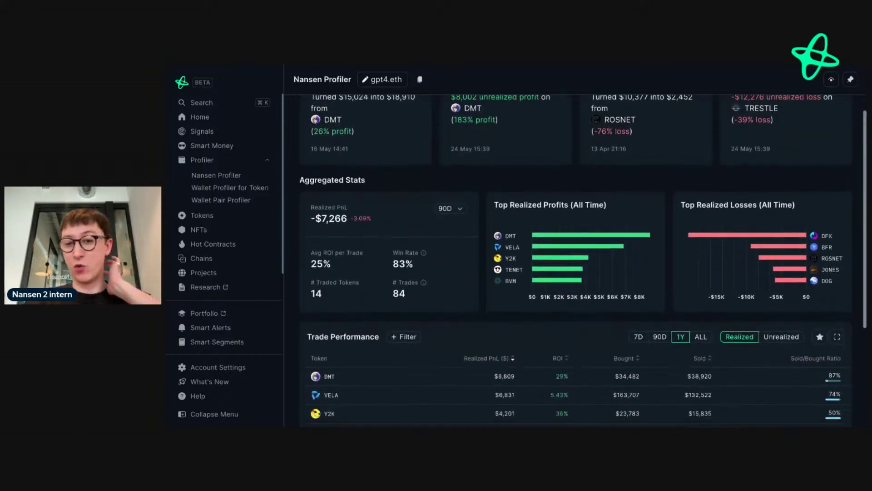
scroll(583, 258, down, 2)
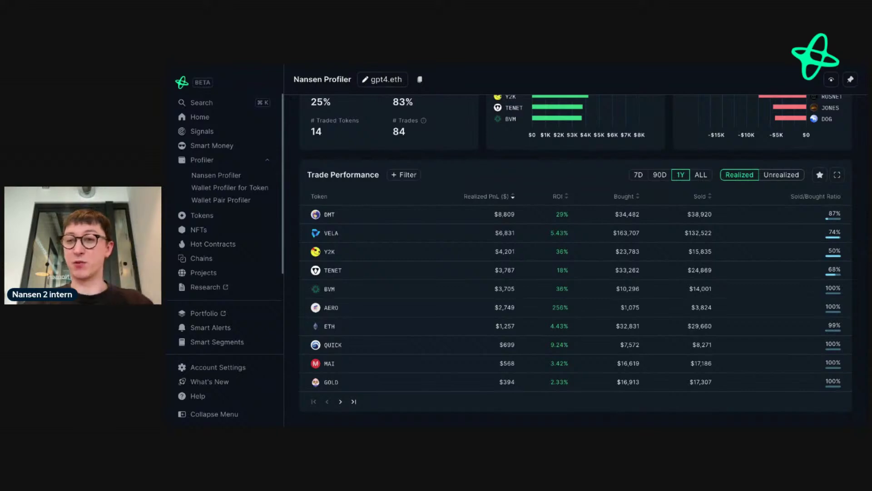
click(780, 175)
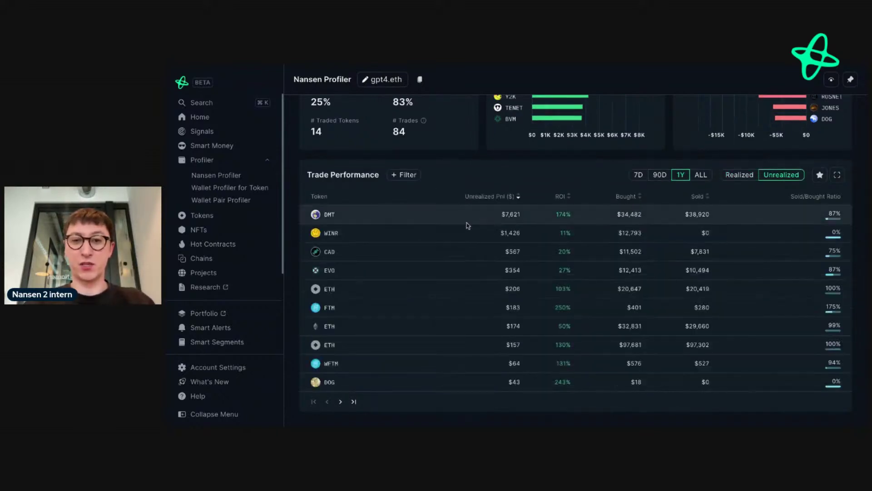
scroll(475, 221, up, 4)
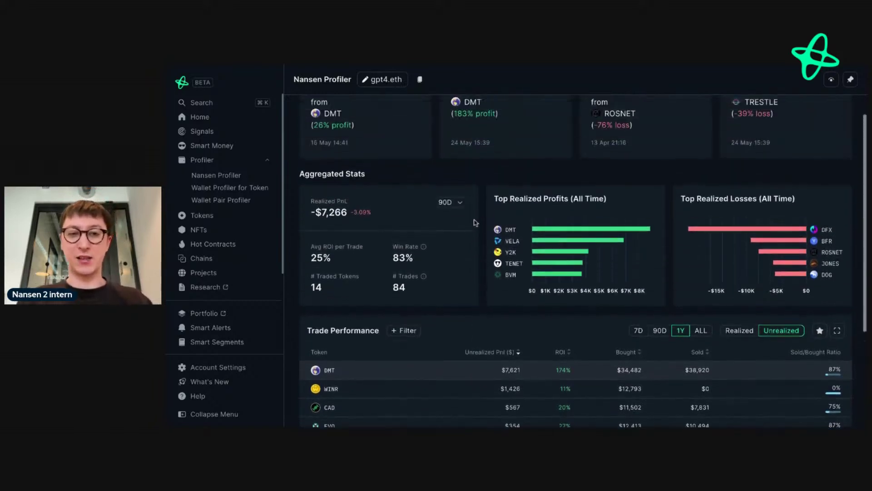
scroll(474, 222, up, 2)
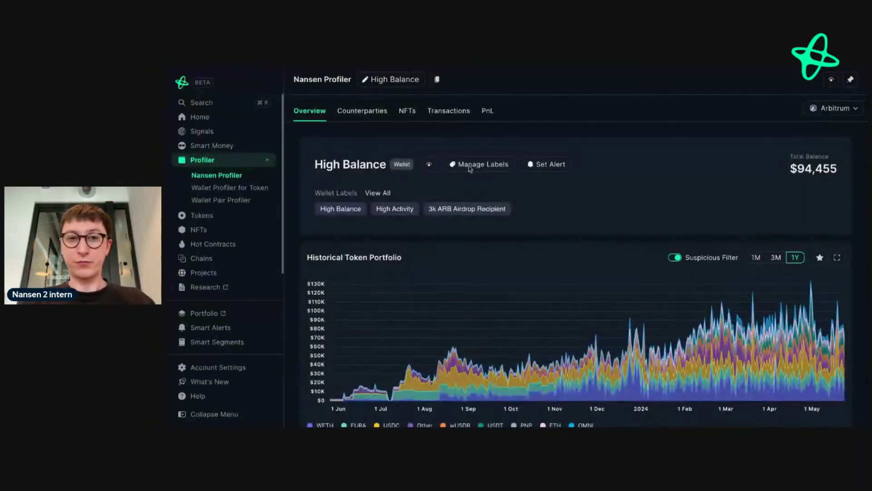
Step: Scroll through the High Balance wallet's portfolio history chart and Token Balances list
scroll(473, 207, down, 2)
scroll(473, 207, down, 2)
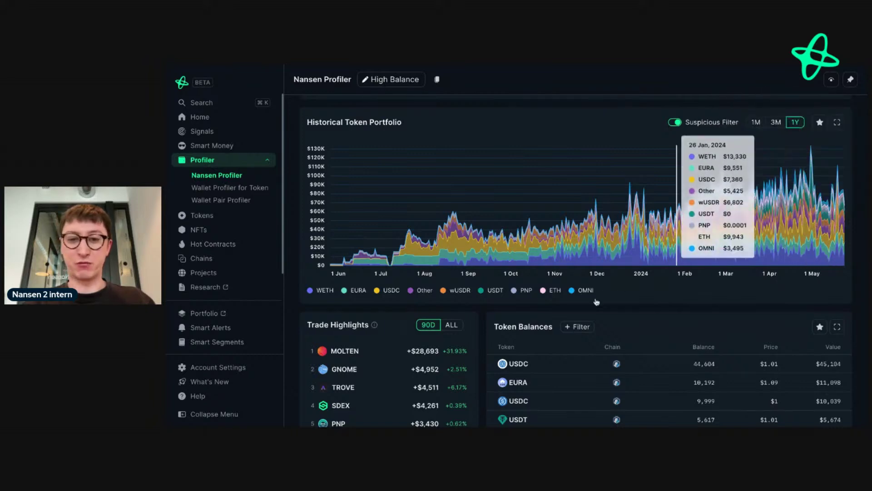
scroll(597, 301, down, 3)
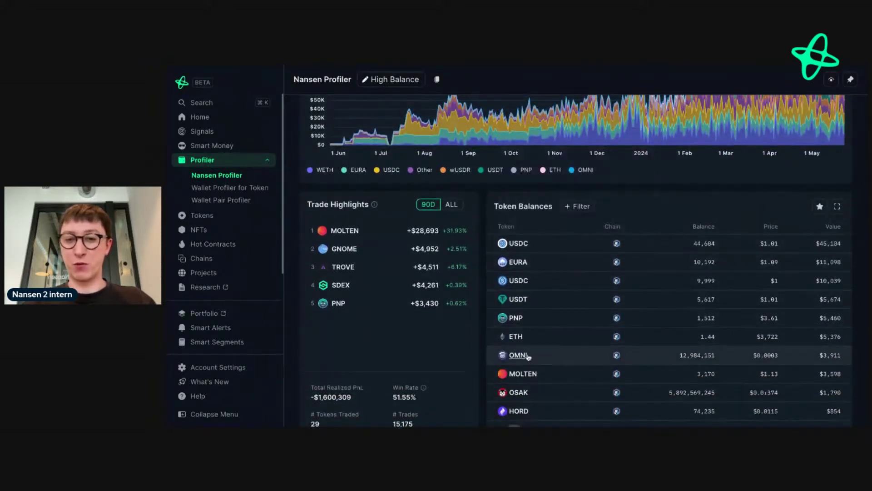
scroll(529, 336, down, 2)
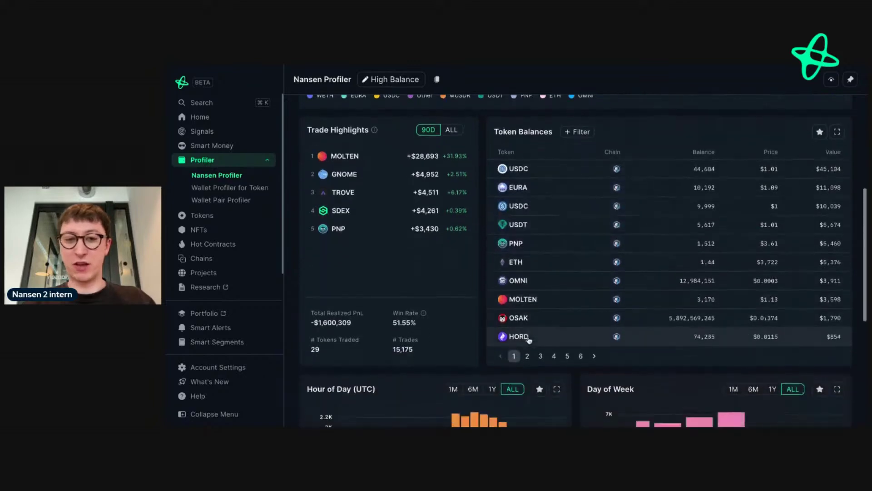
scroll(529, 338, up, 6)
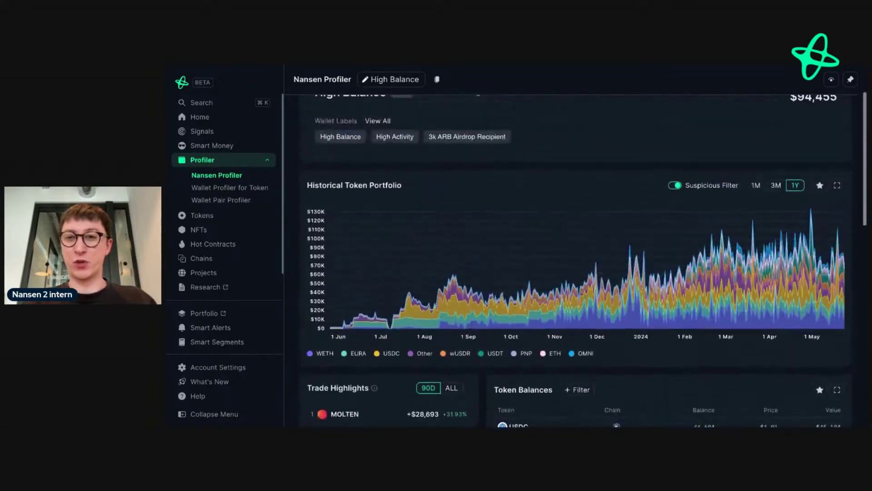
scroll(445, 151, down, 2)
scroll(445, 151, down, 4)
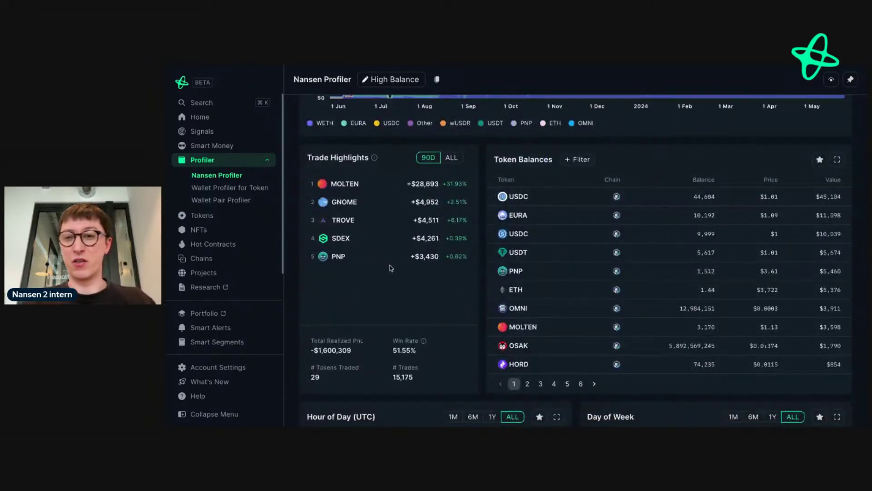
scroll(391, 268, up, 6)
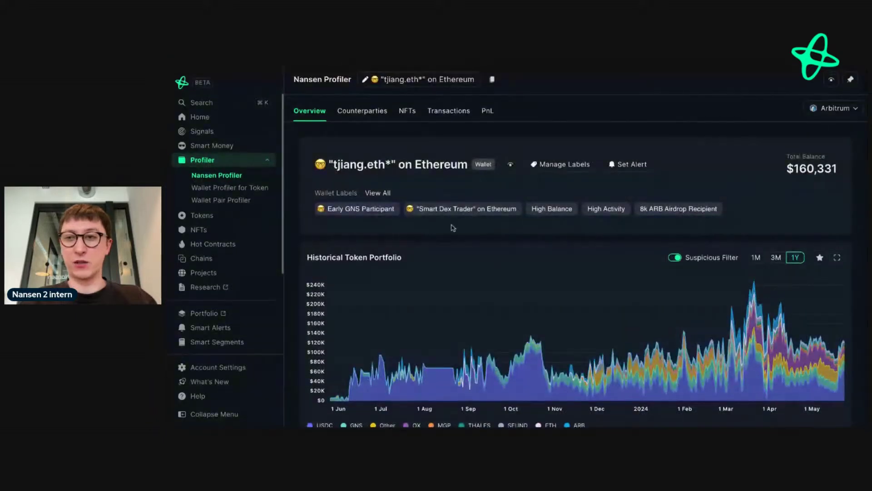
Step: Switch the wallet's profile to All Chains, review the Overview, and go to its PnL page
click(812, 114)
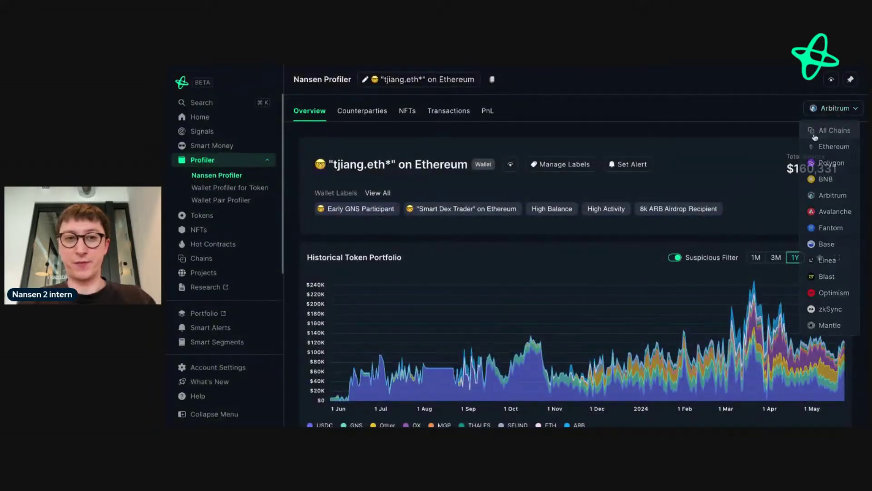
click(815, 136)
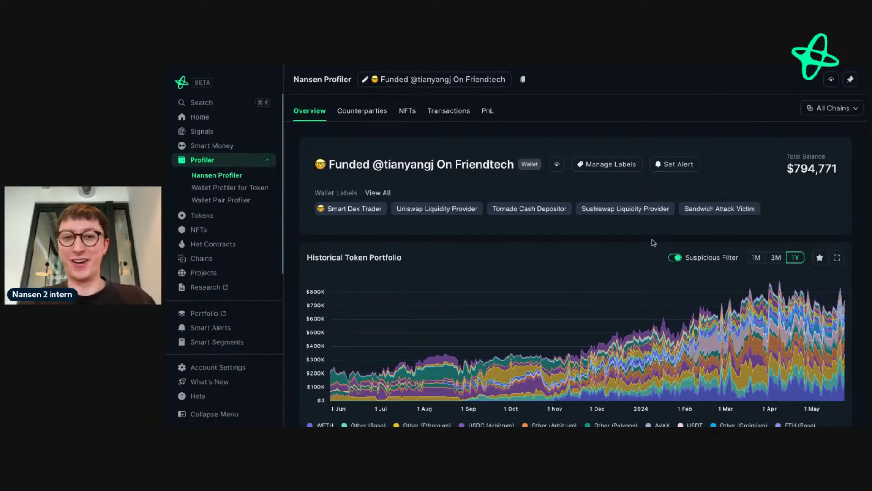
scroll(576, 248, down, 1)
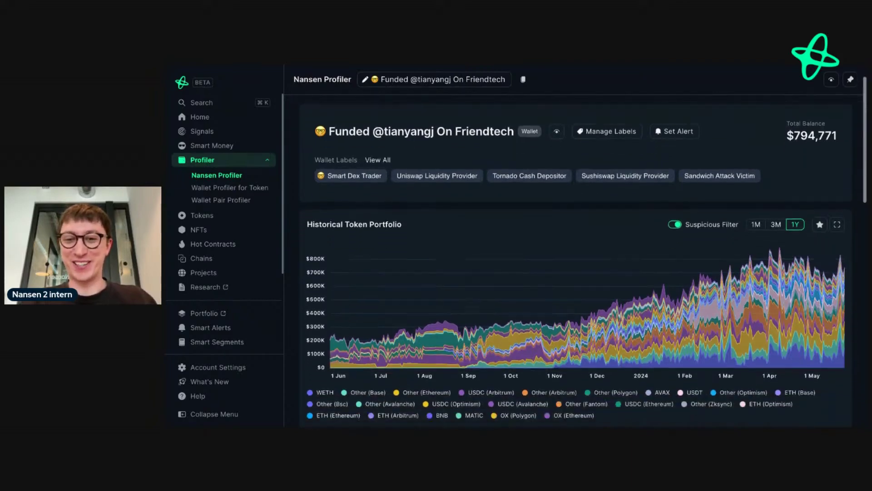
scroll(576, 254, down, 4)
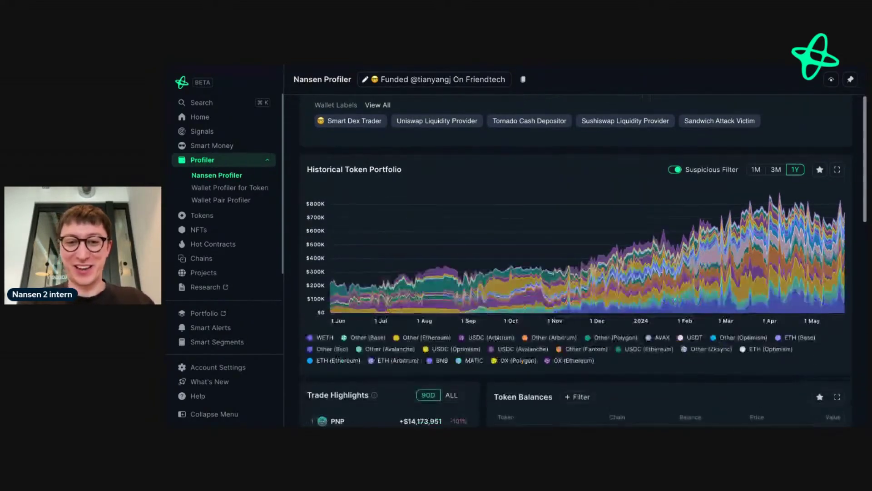
scroll(455, 367, down, 2)
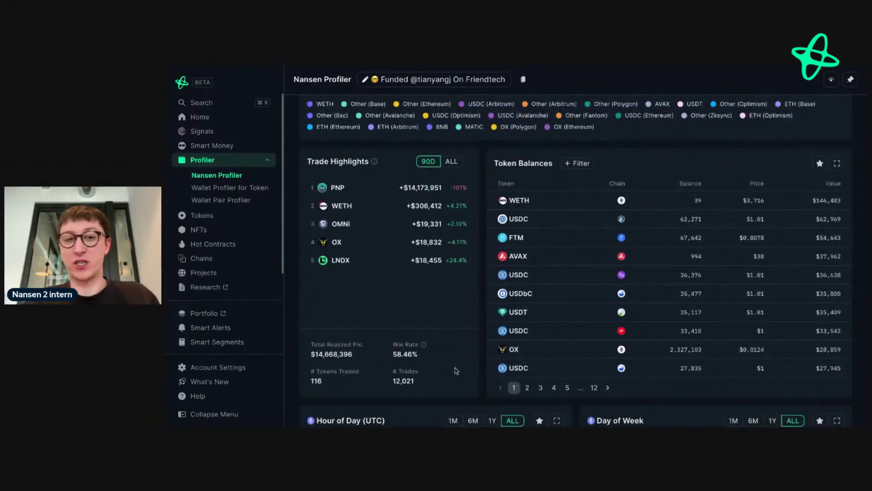
scroll(454, 367, up, 8)
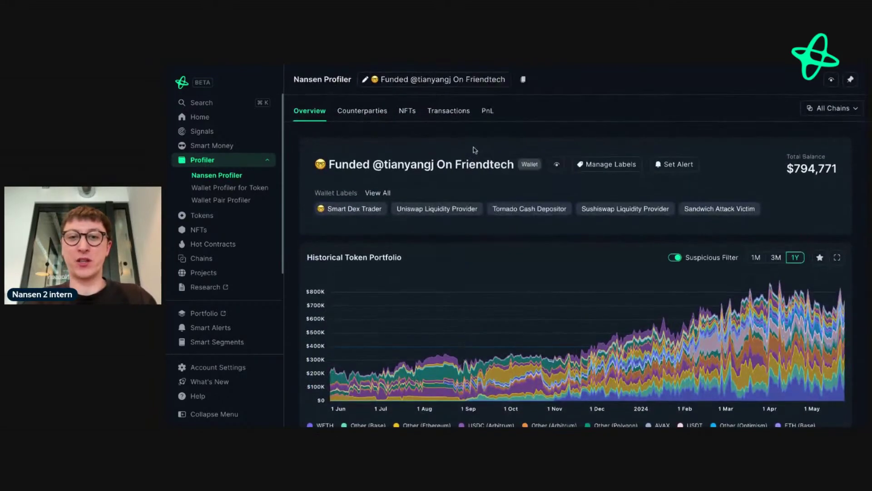
click(487, 113)
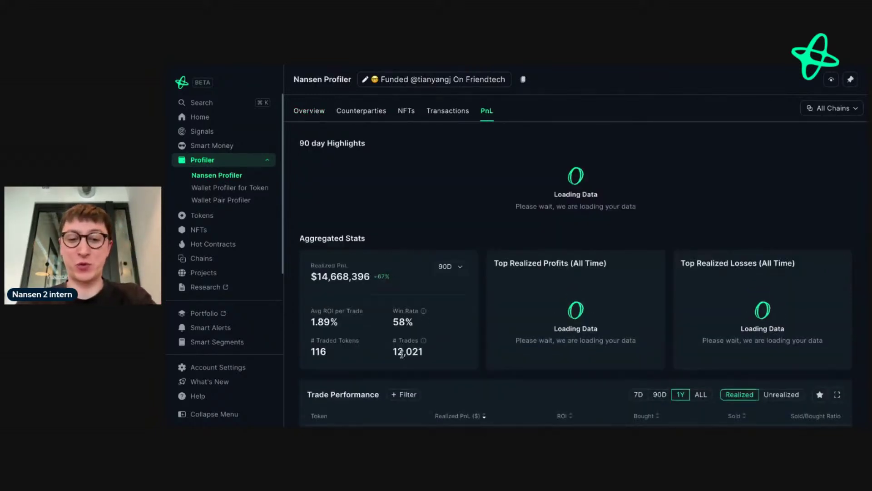
Step: Set the Trade Performance table to unrealized PnL per token and move to its next page
double_click(401, 358)
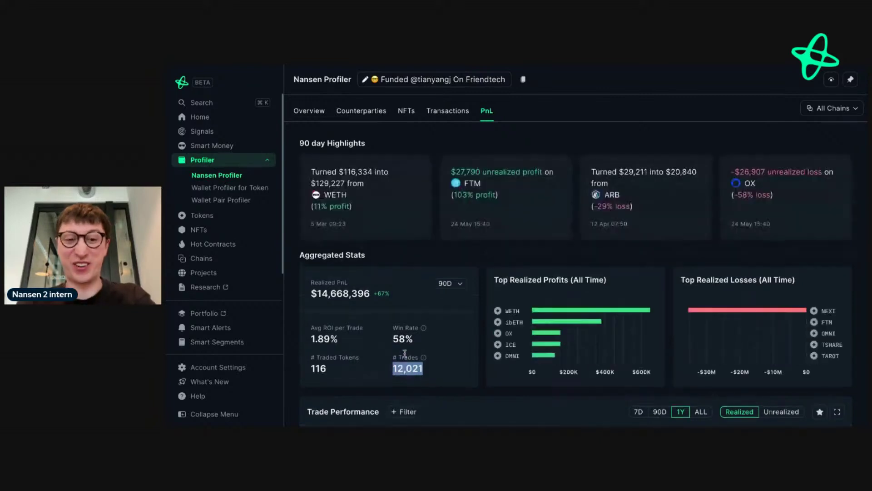
scroll(465, 308, down, 3)
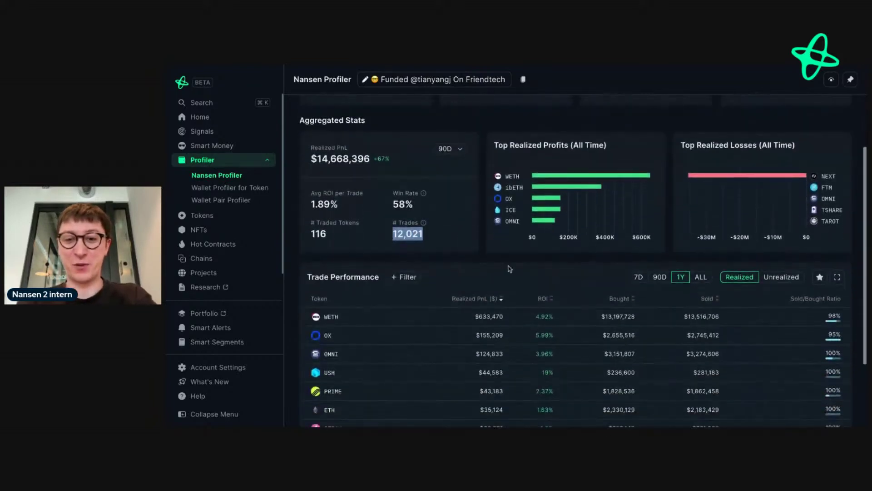
scroll(509, 269, down, 3)
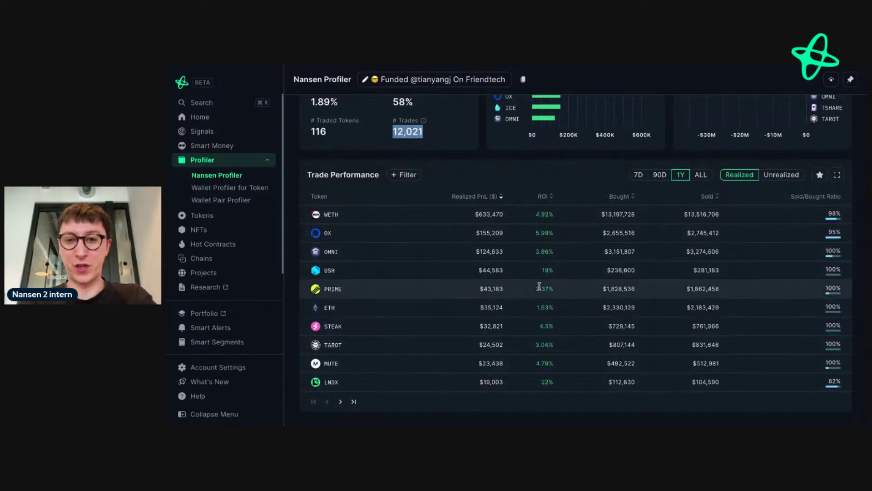
click(773, 175)
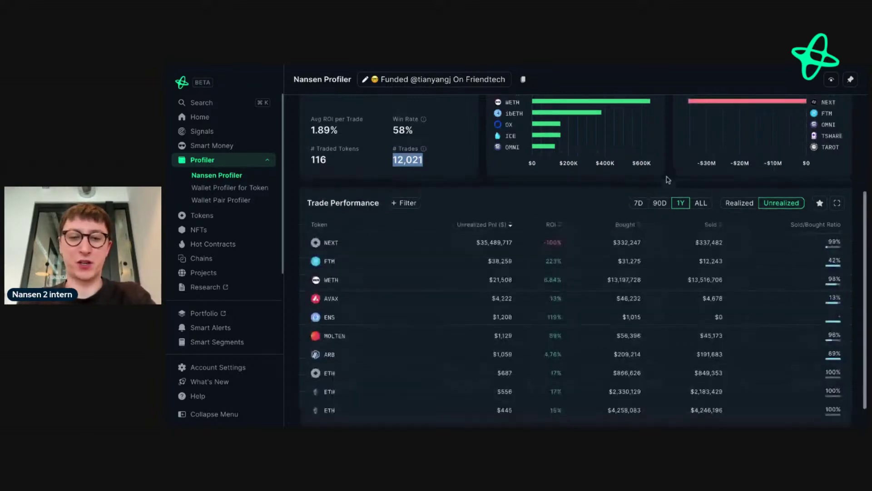
scroll(668, 180, down, 1)
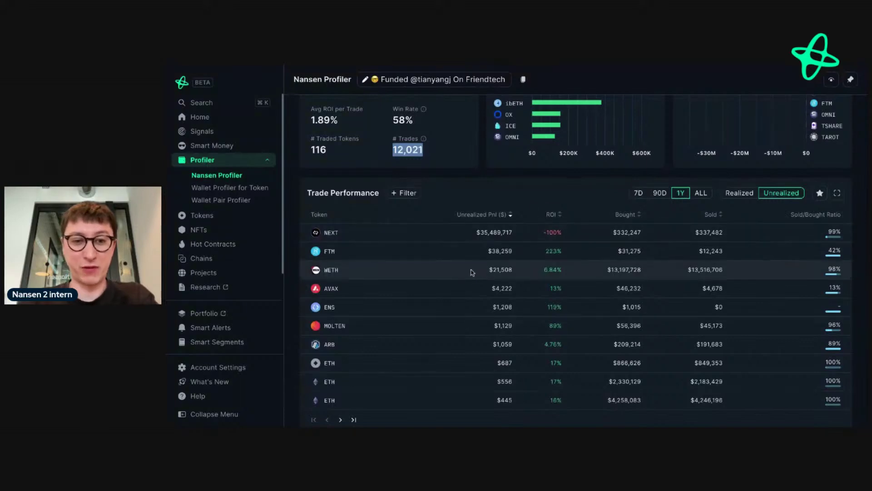
scroll(424, 320, down, 2)
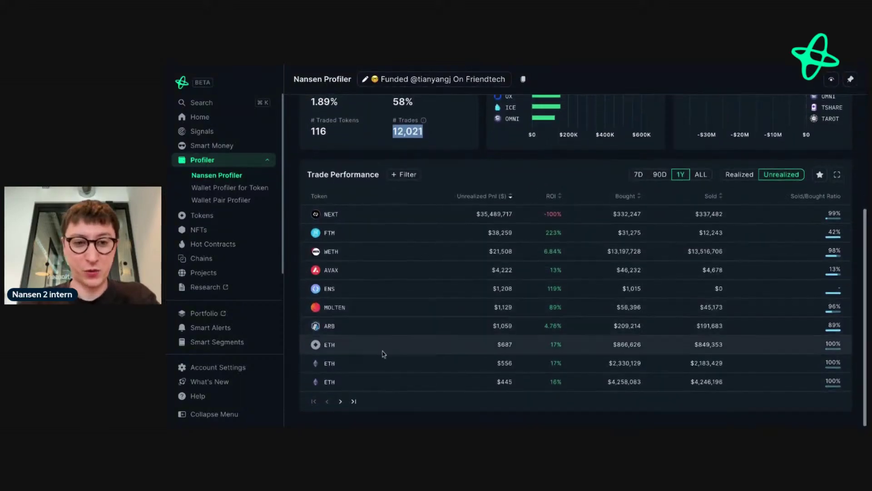
click(340, 401)
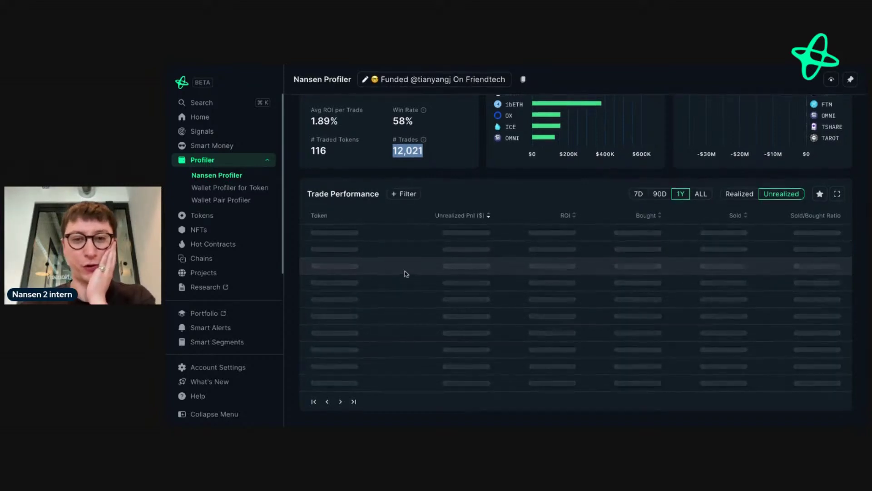
Step: Scroll back up and set the wallet's Overview chain filter back to Arbitrum
scroll(406, 273, up, 3)
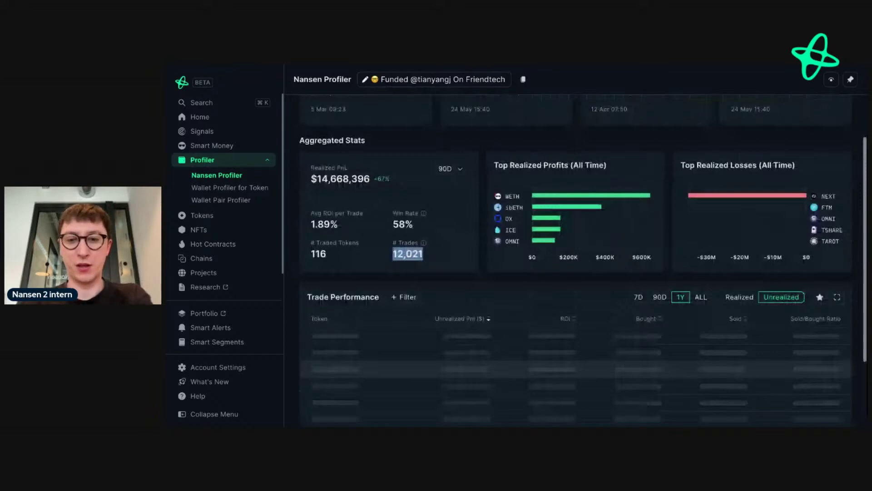
scroll(344, 132, up, 2)
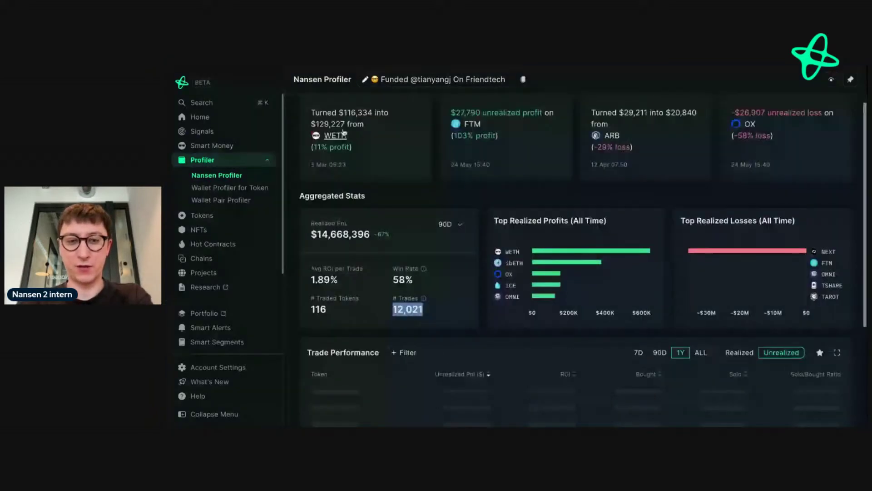
scroll(457, 233, down, 10)
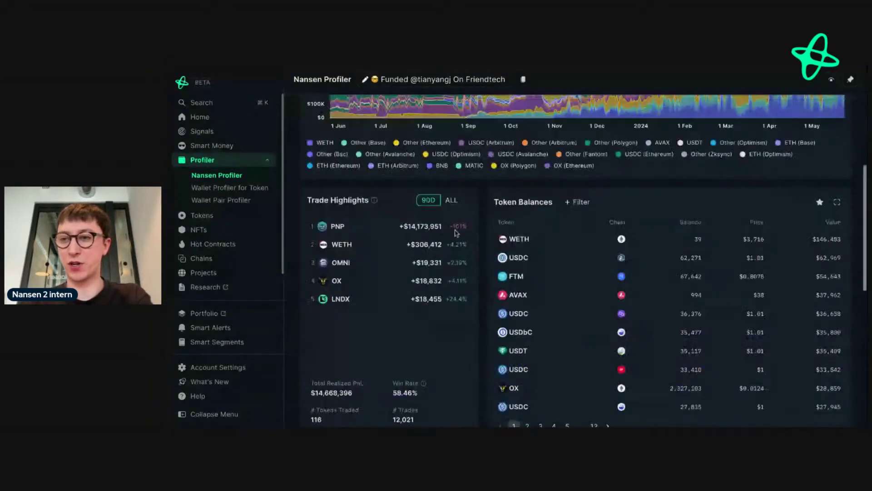
scroll(456, 233, up, 2)
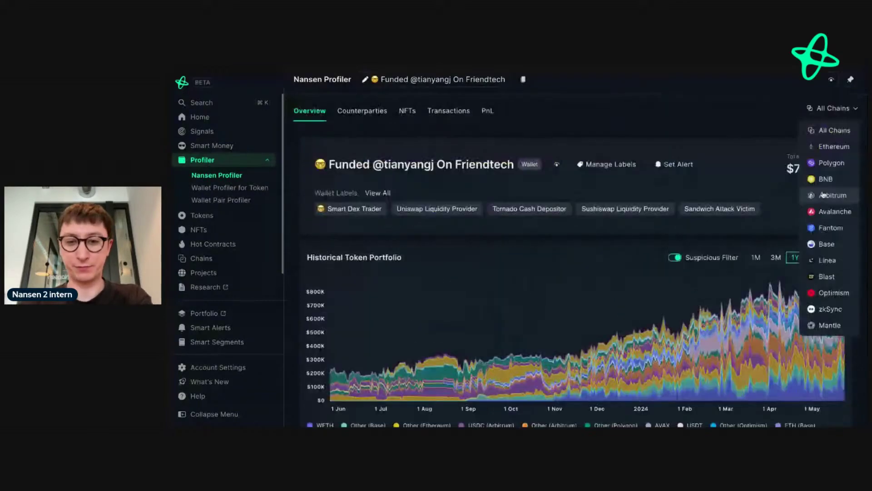
click(833, 197)
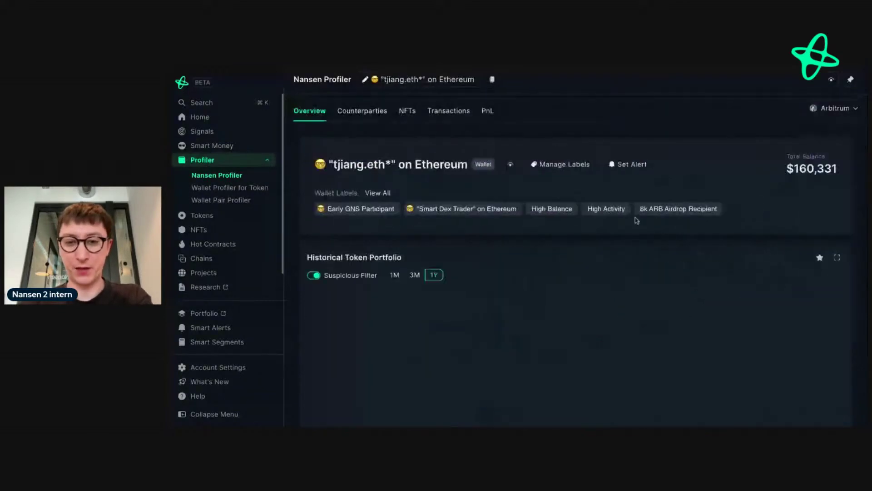
Step: Page through Token Balances to pages 2 and 3, then return to page 1 at the top
scroll(636, 221, down, 4)
scroll(634, 221, down, 5)
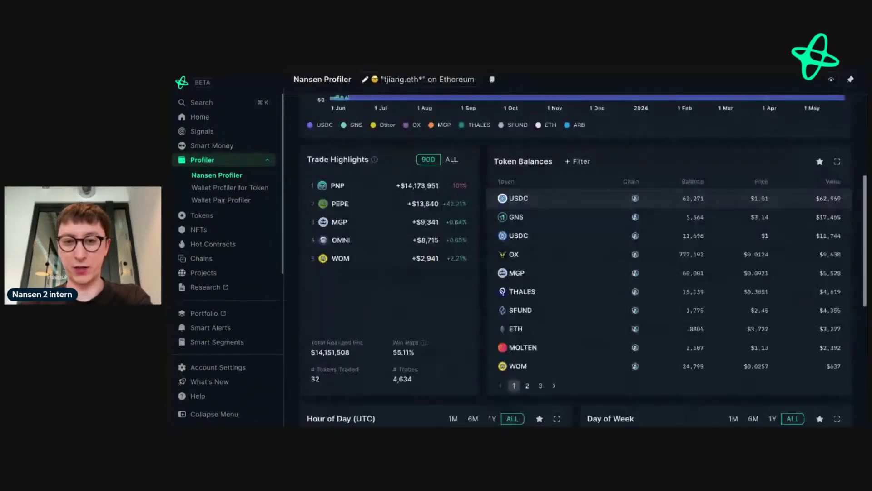
scroll(530, 368, down, 1)
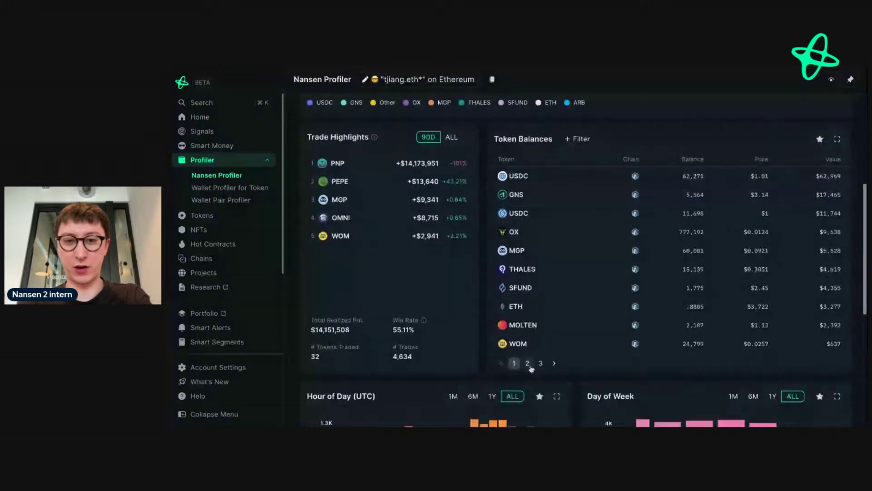
click(528, 364)
click(540, 364)
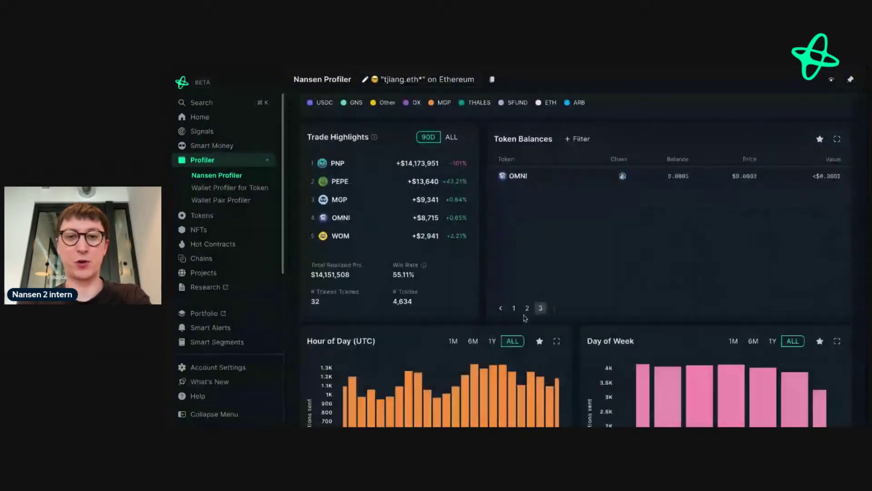
click(515, 309)
scroll(517, 313, up, 5)
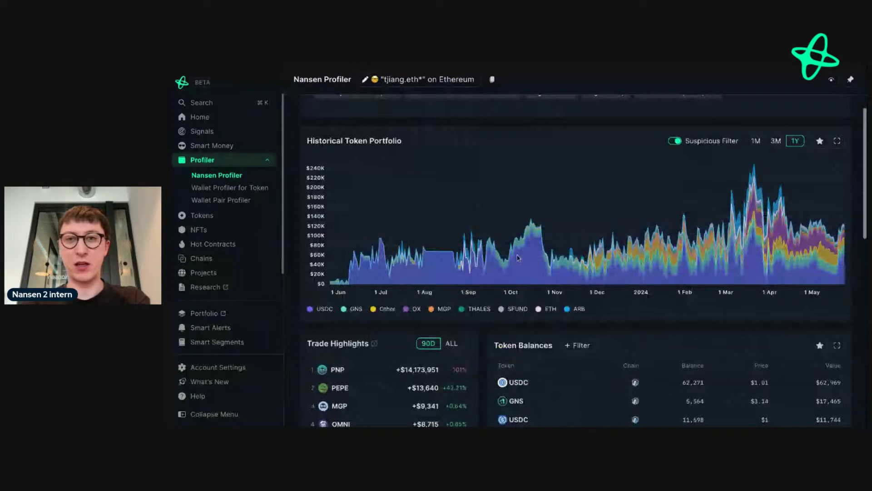
scroll(517, 258, up, 3)
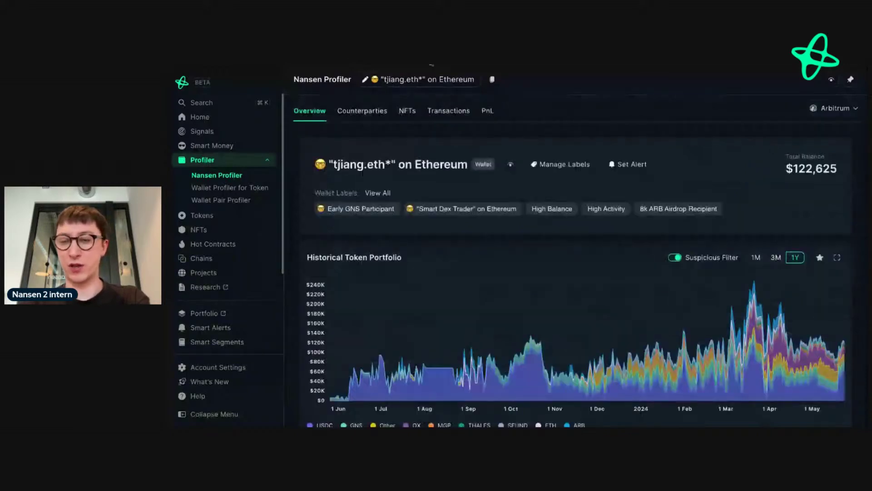